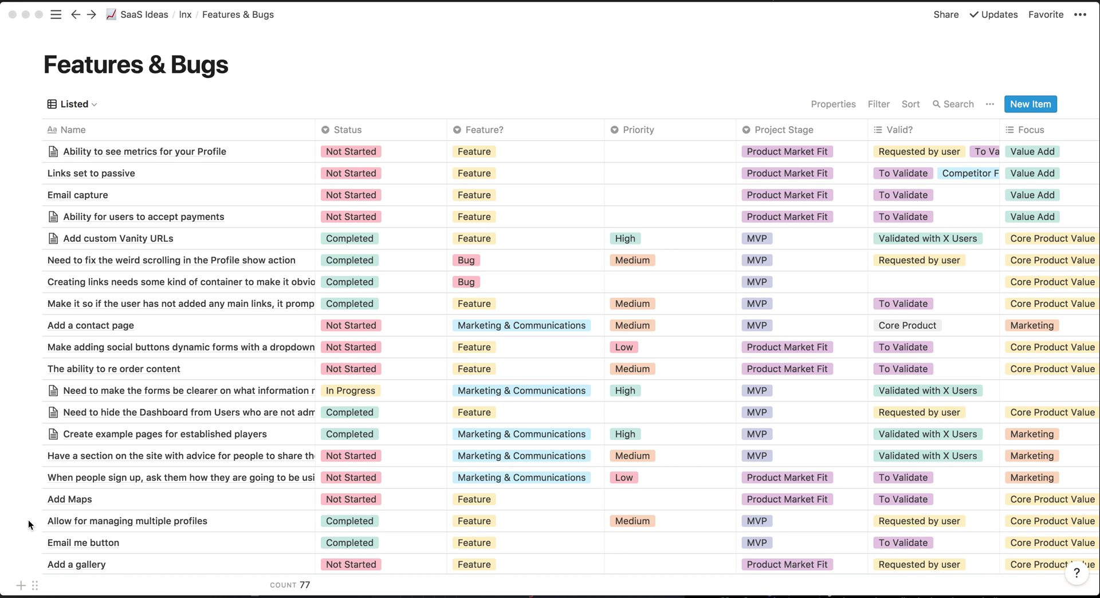
- Show the Features & Bugs items as the Status View board
scroll(29, 520, down, 10)
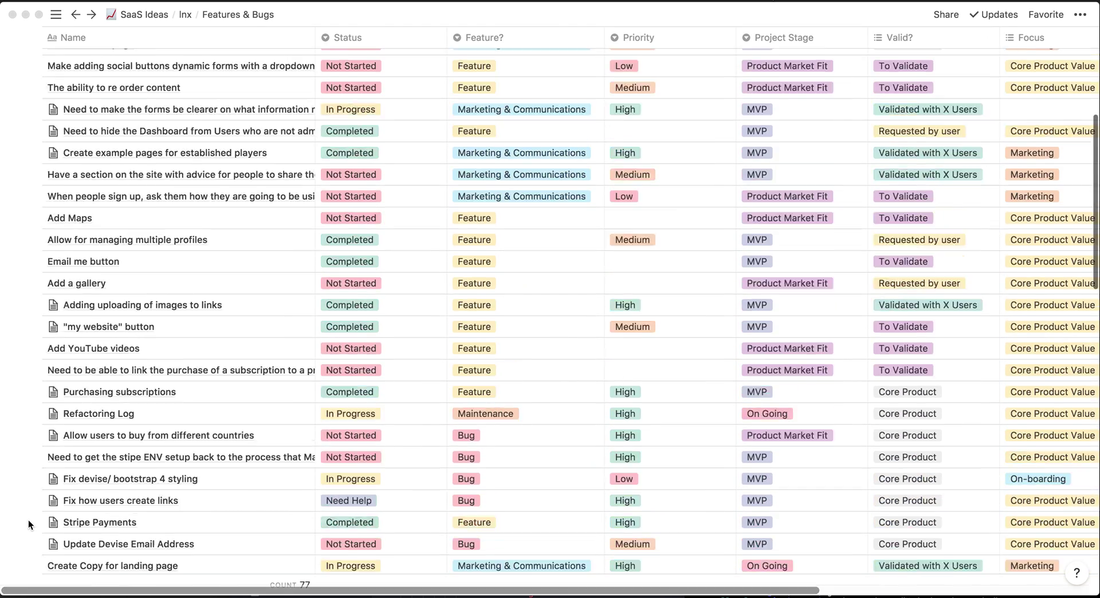
scroll(28, 520, up, 10)
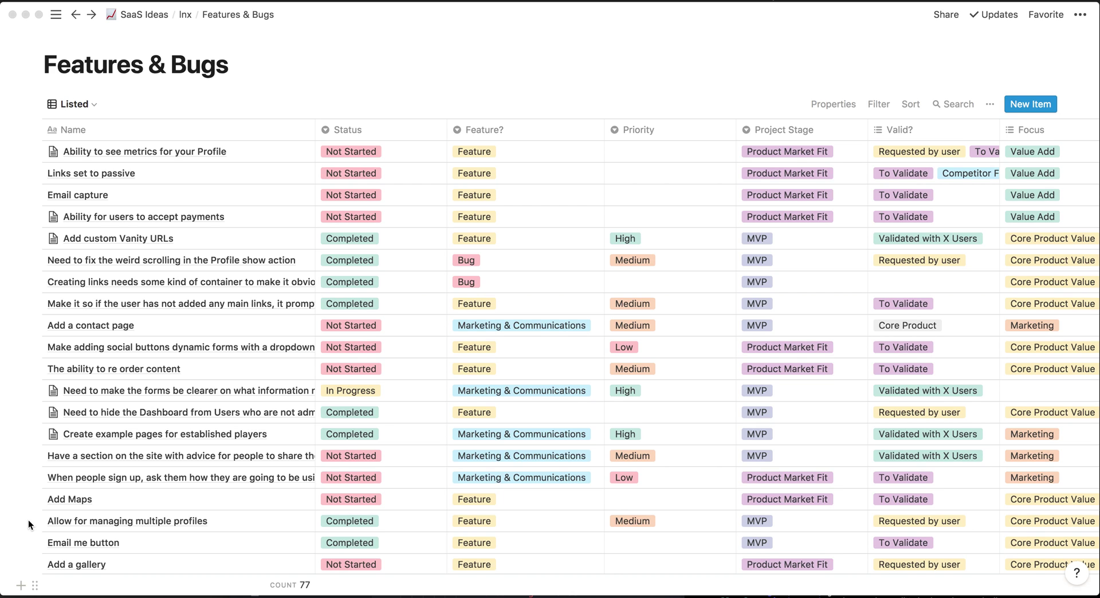
scroll(29, 520, down, 15)
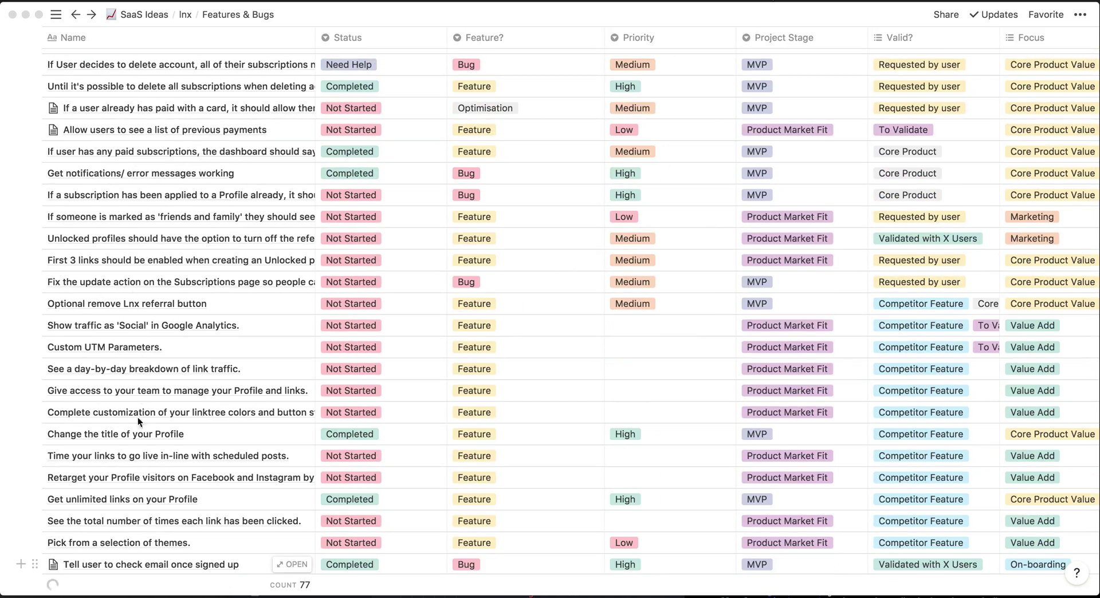
scroll(138, 424, down, 10)
scroll(138, 436, up, 20)
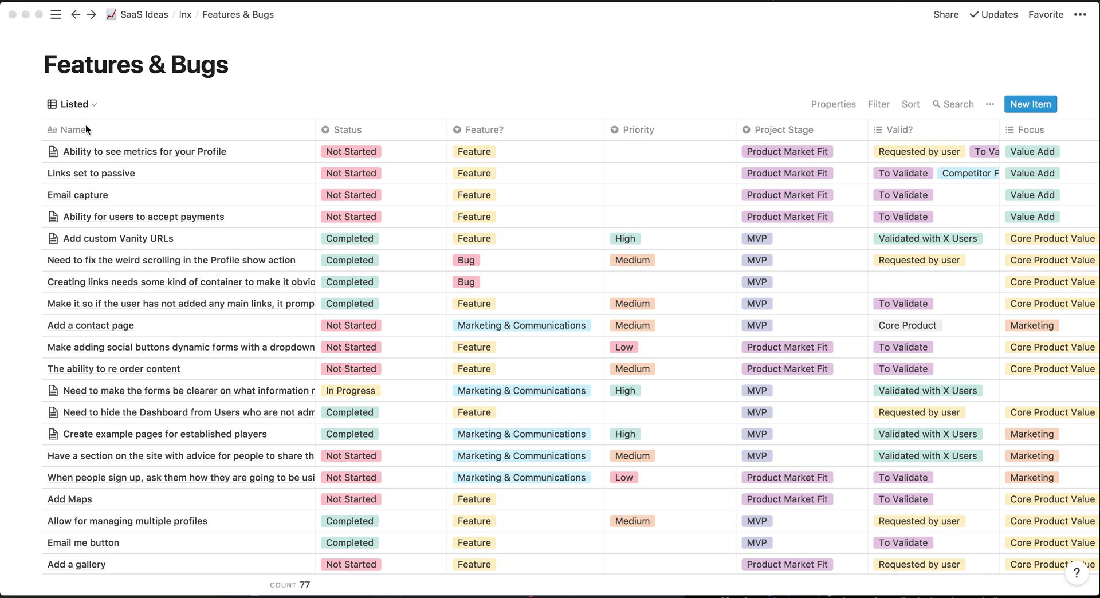
click(88, 105)
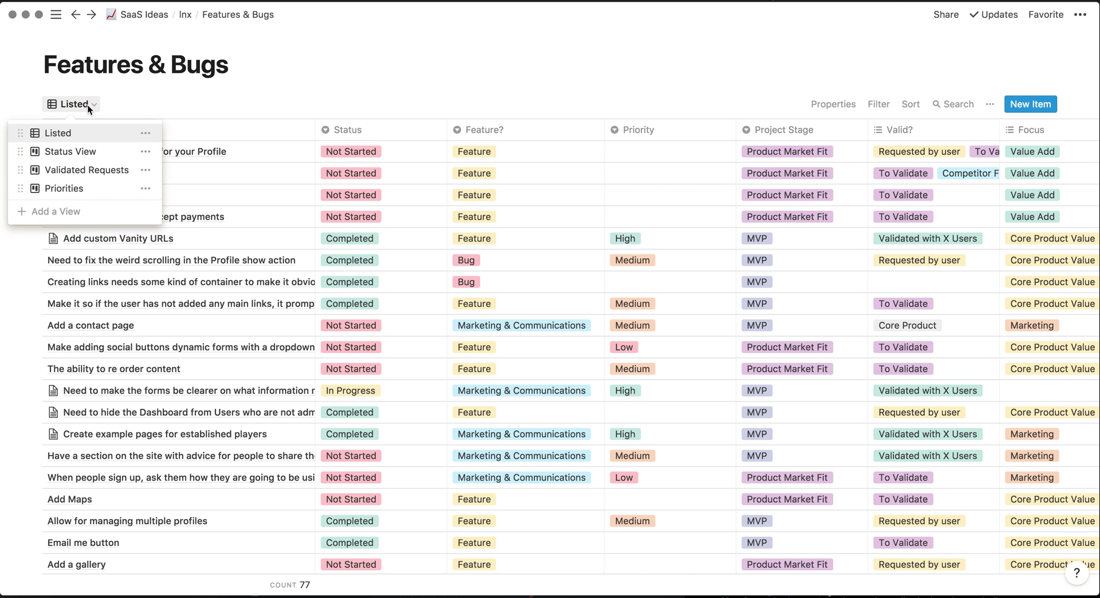
click(83, 155)
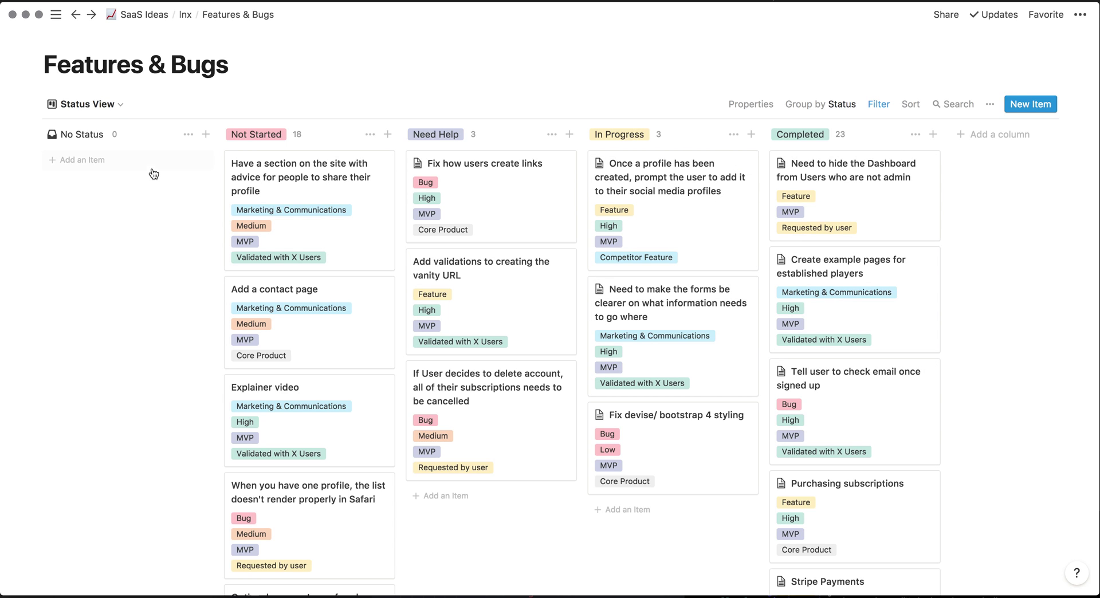
- Browse the Status board (Not Started 18, Need Help 3, In Progress 3, Completed 23) and reopen the views list
click(113, 104)
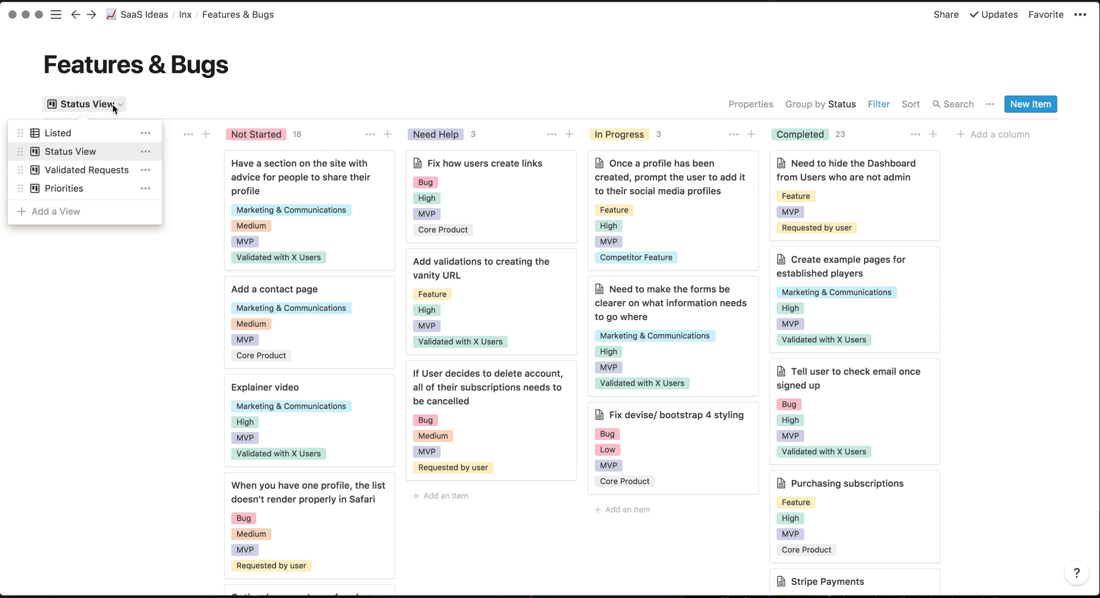
click(79, 271)
scroll(79, 270, down, 20)
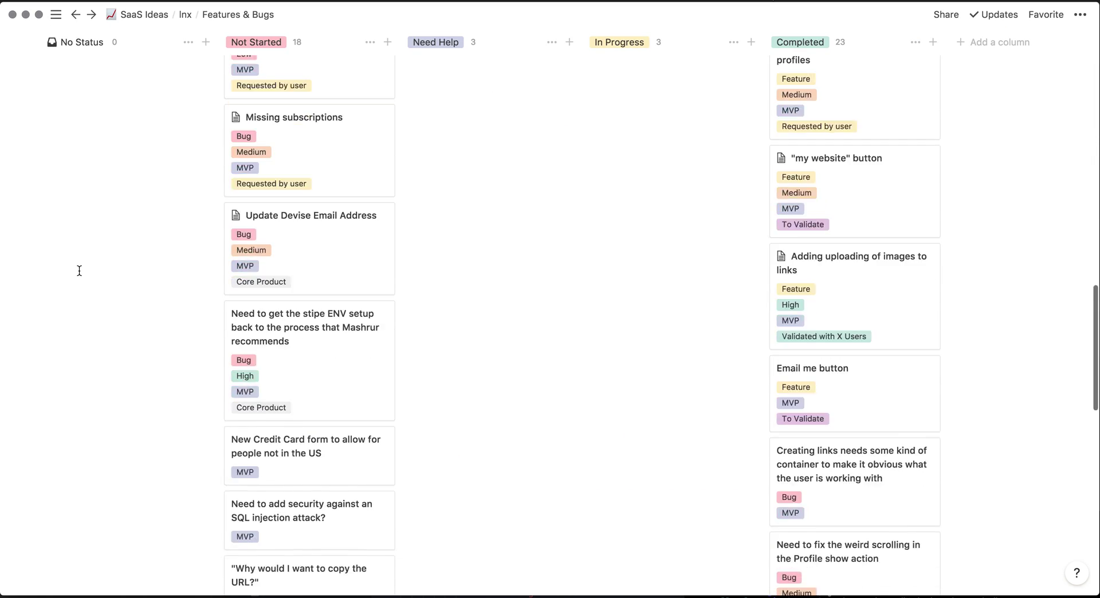
scroll(79, 271, up, 20)
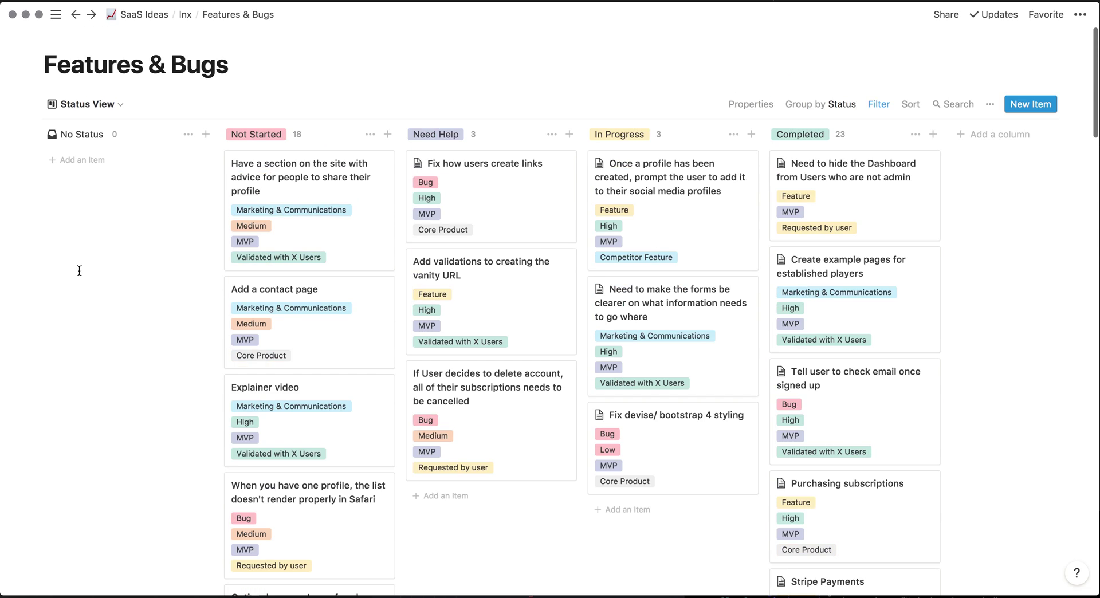
click(95, 105)
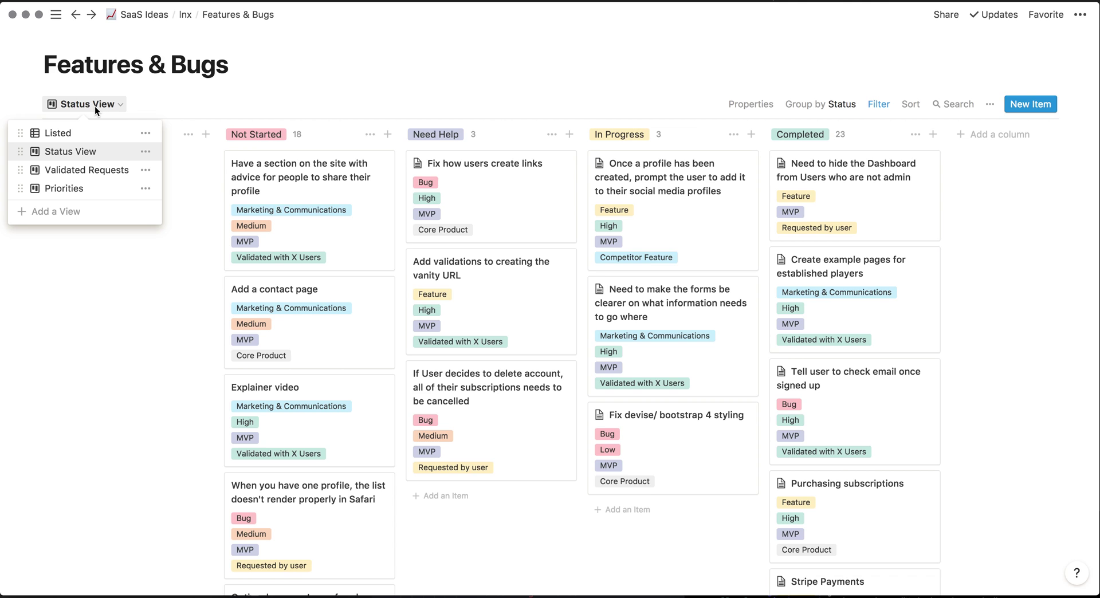
- View the Priorities board, then return to the Status View board
click(87, 188)
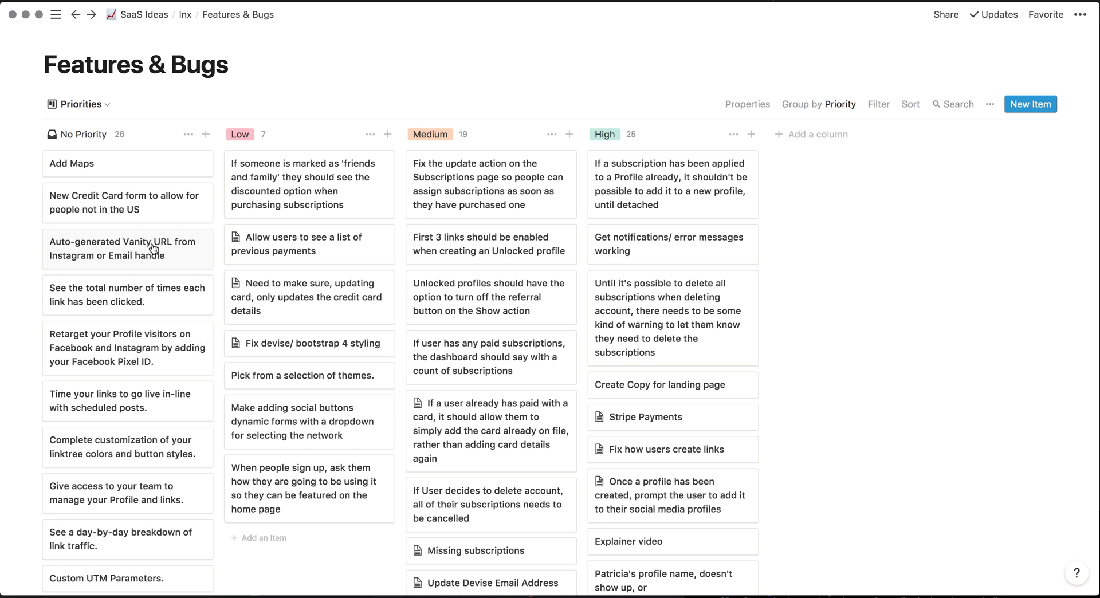
click(110, 108)
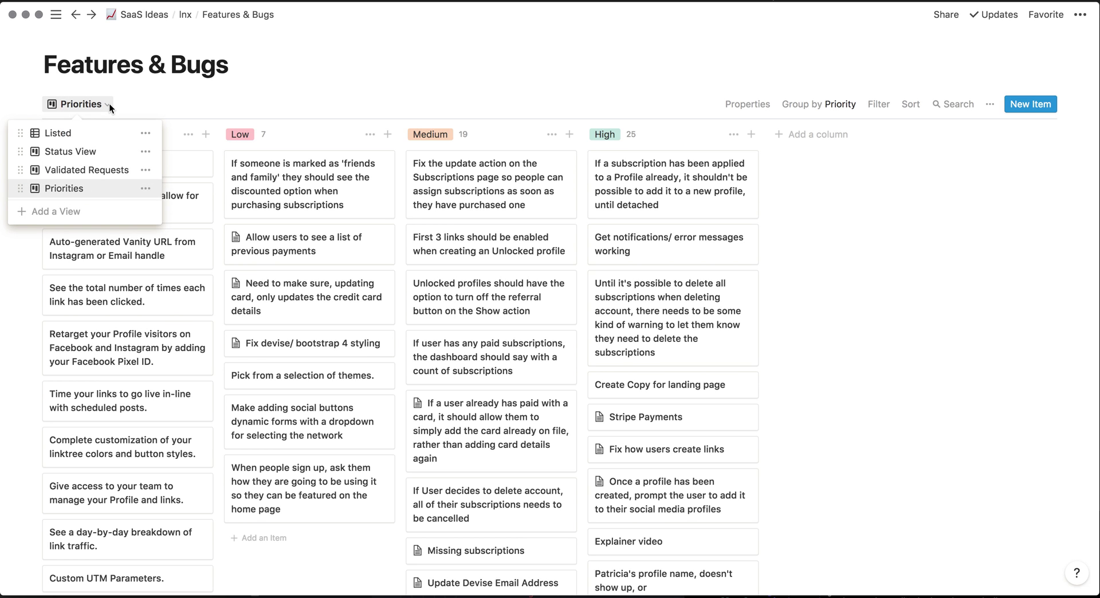
click(175, 92)
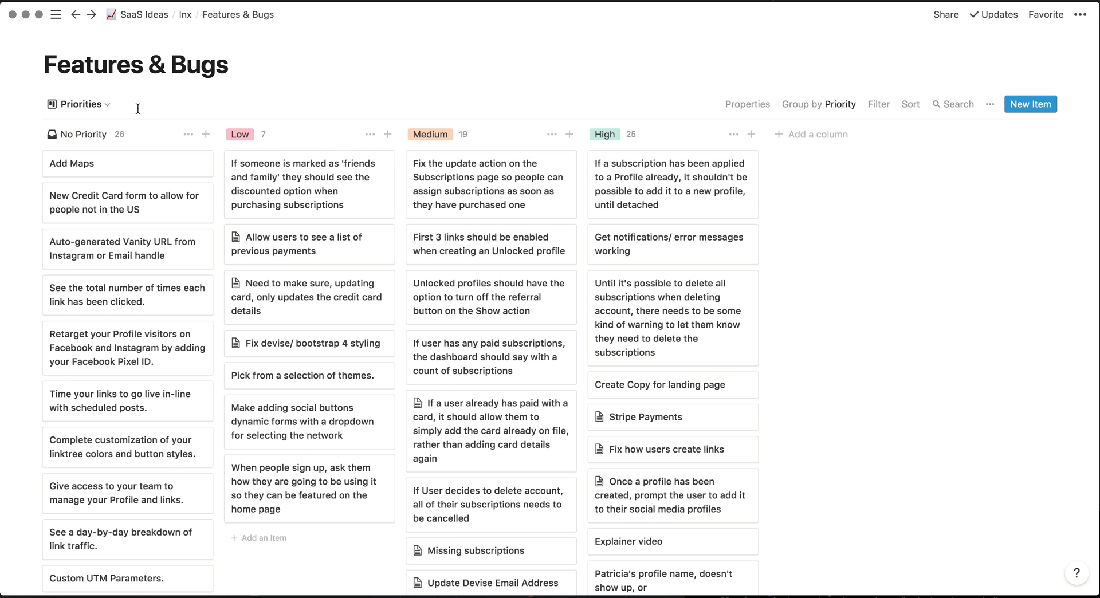
click(81, 105)
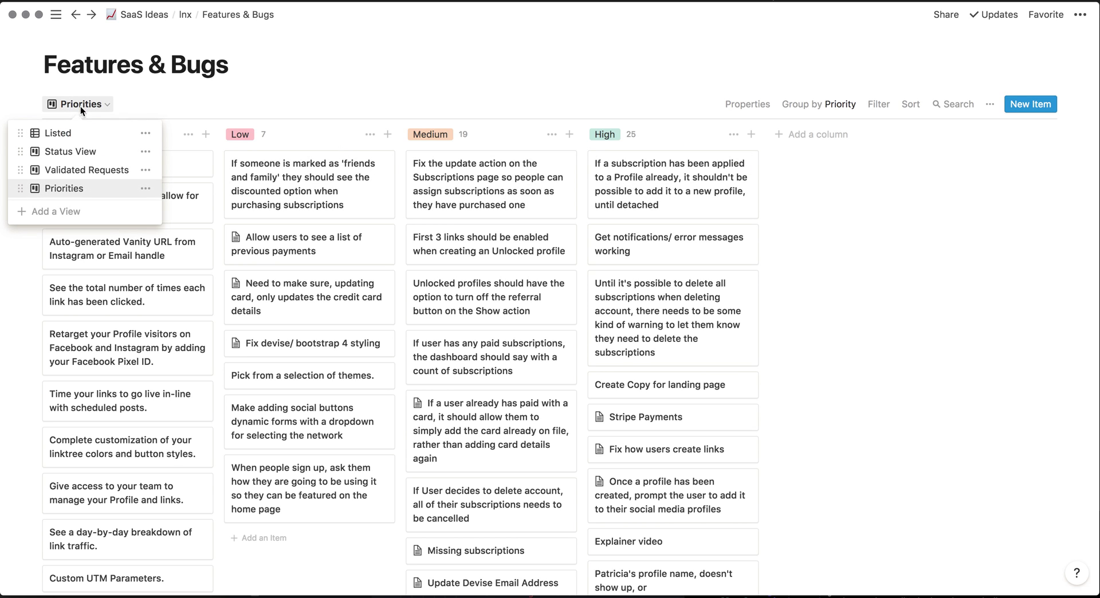
click(71, 152)
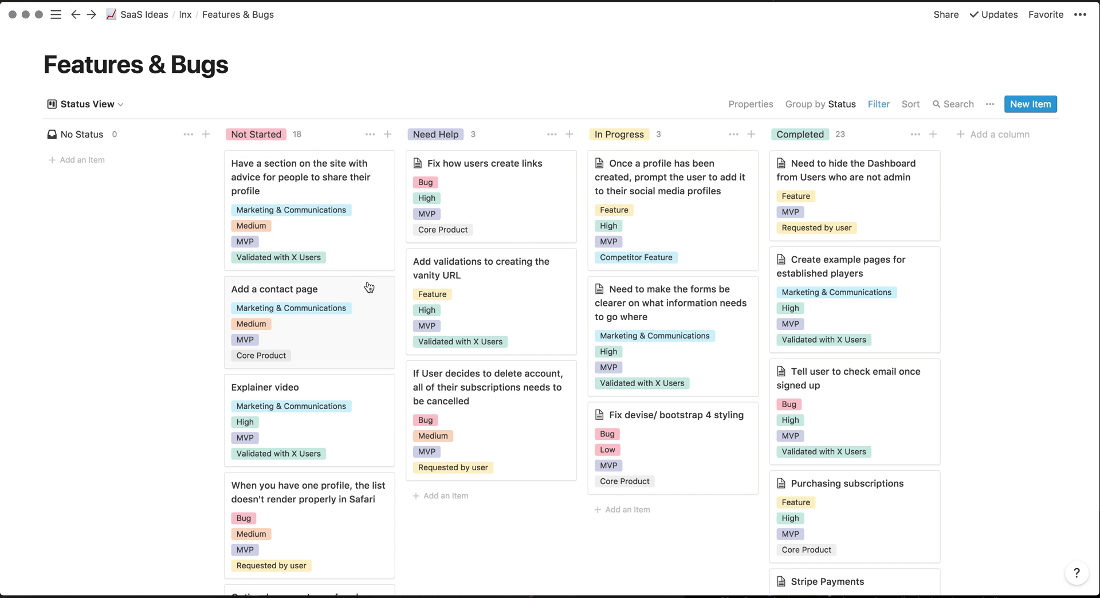
- Open the 'Fix how users create links' card, keeping Need Help status and reviewing the Project Stage choices
click(512, 190)
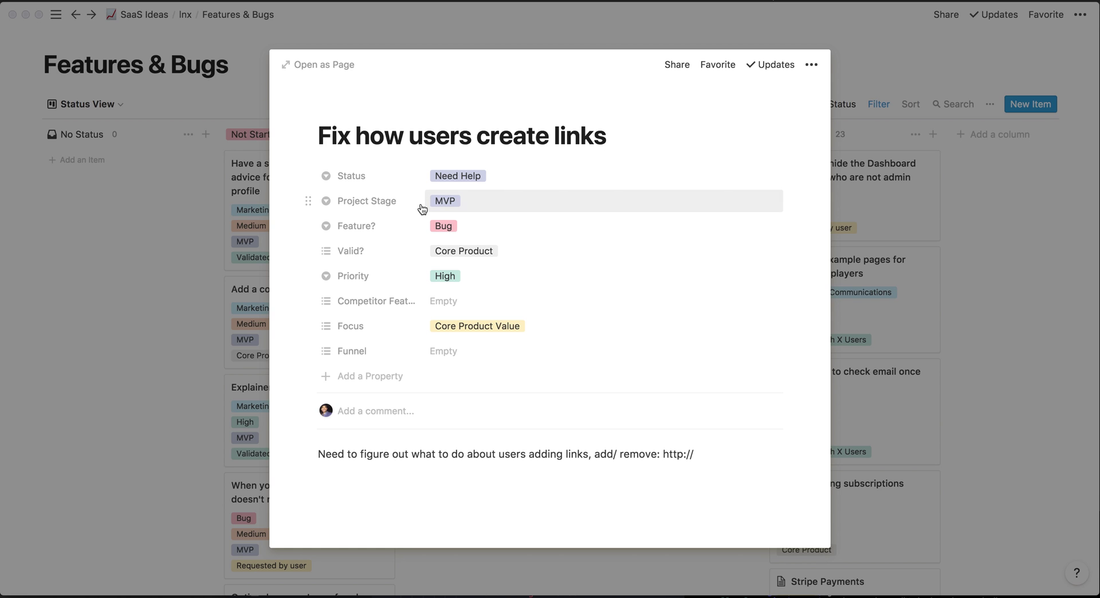
click(506, 175)
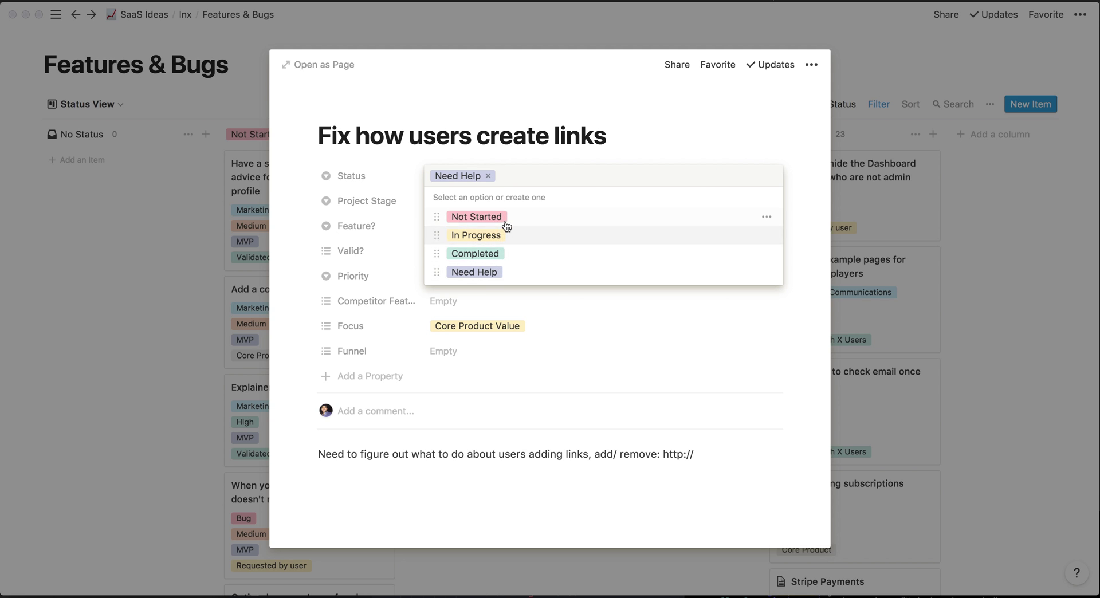
click(492, 432)
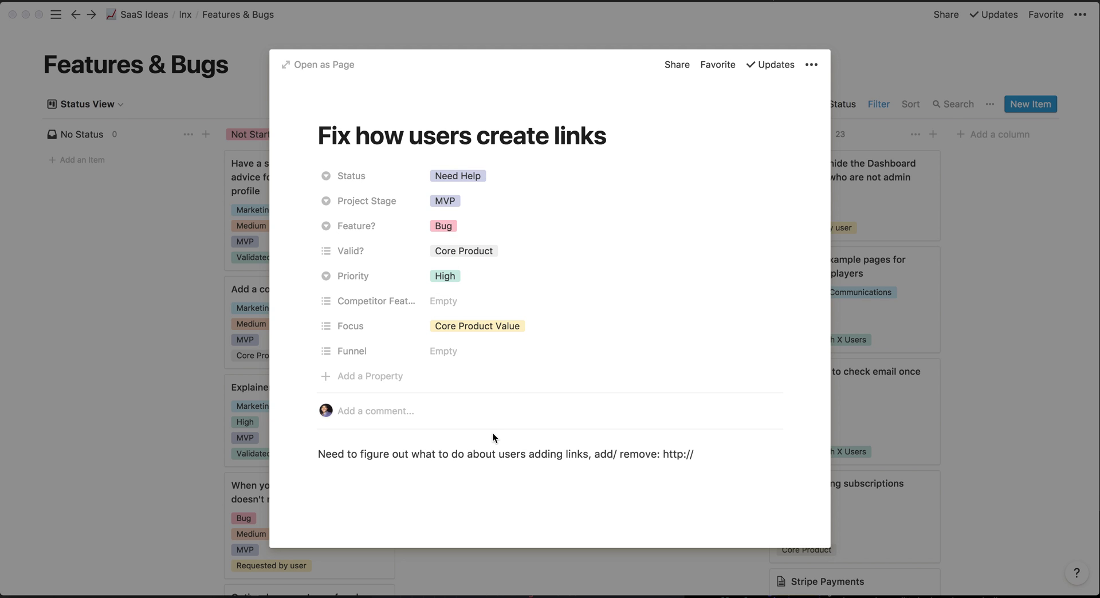
click(465, 202)
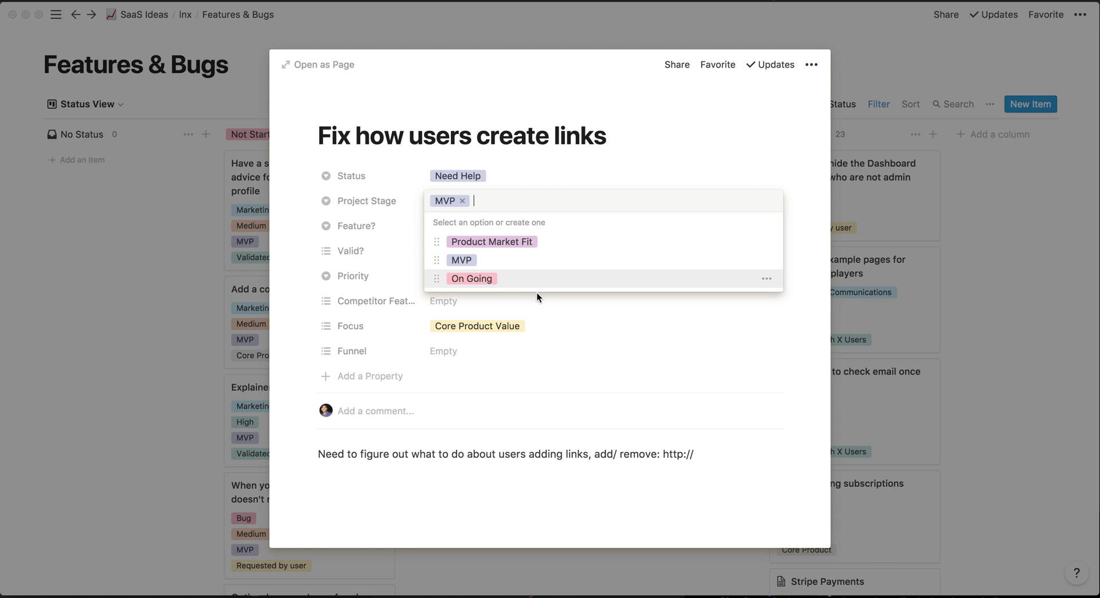
click(541, 346)
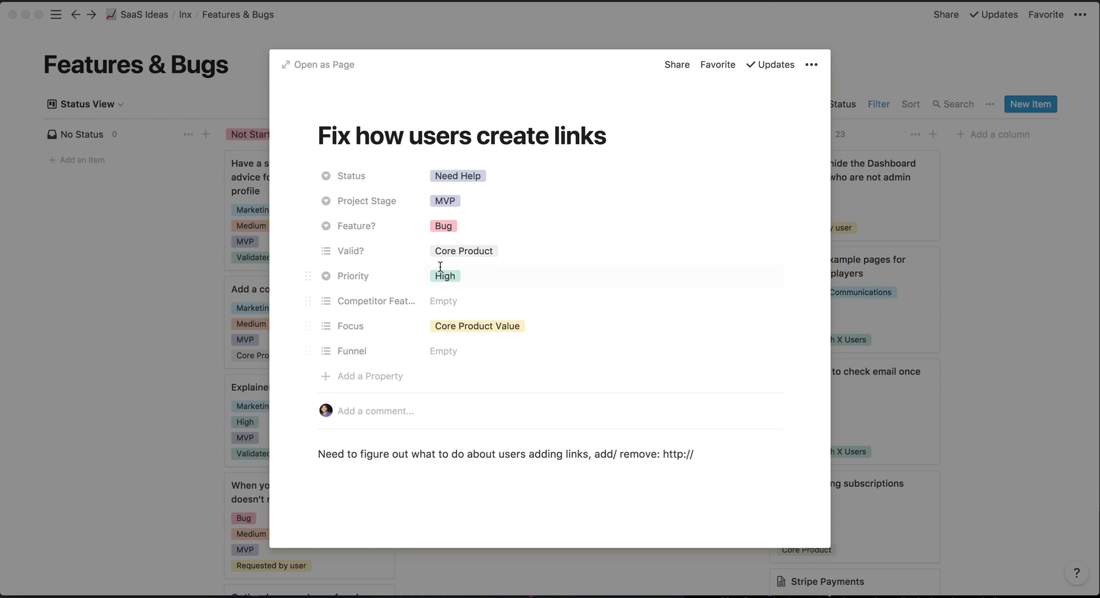
click(466, 228)
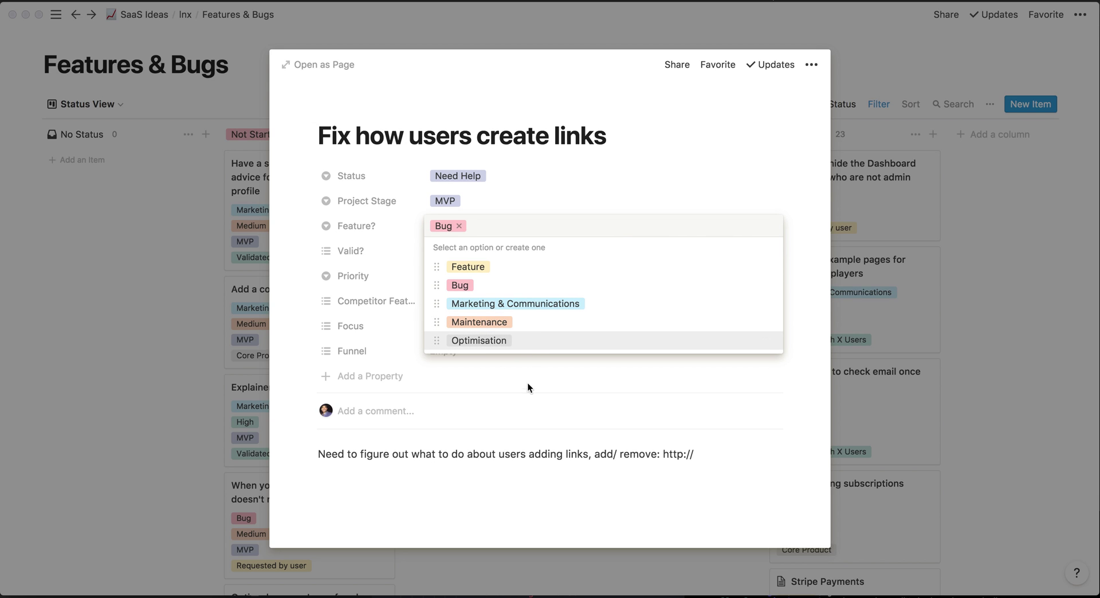
click(506, 496)
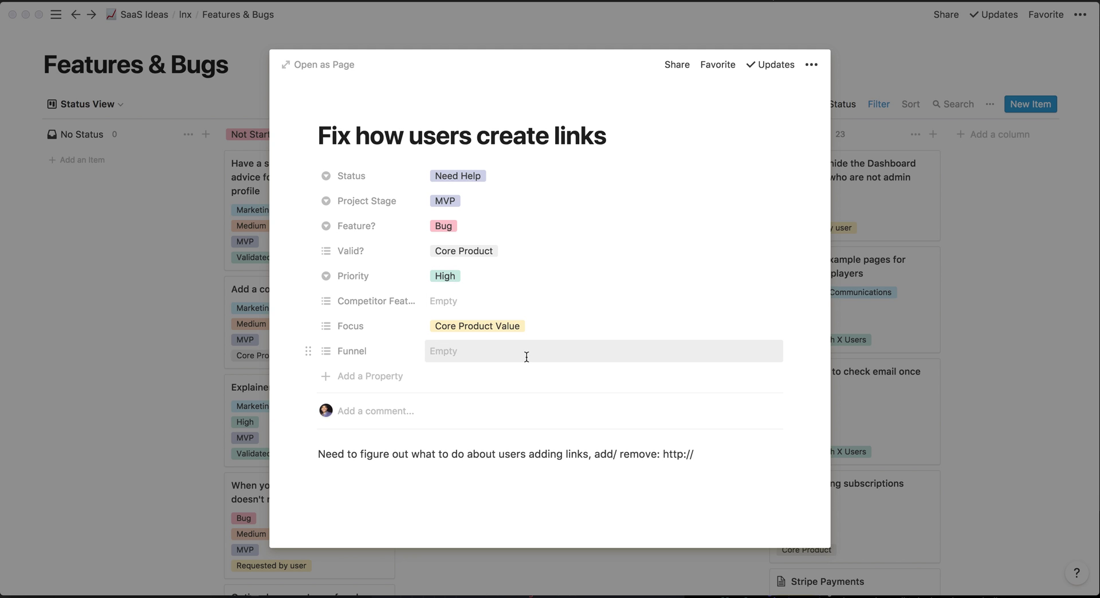
click(458, 304)
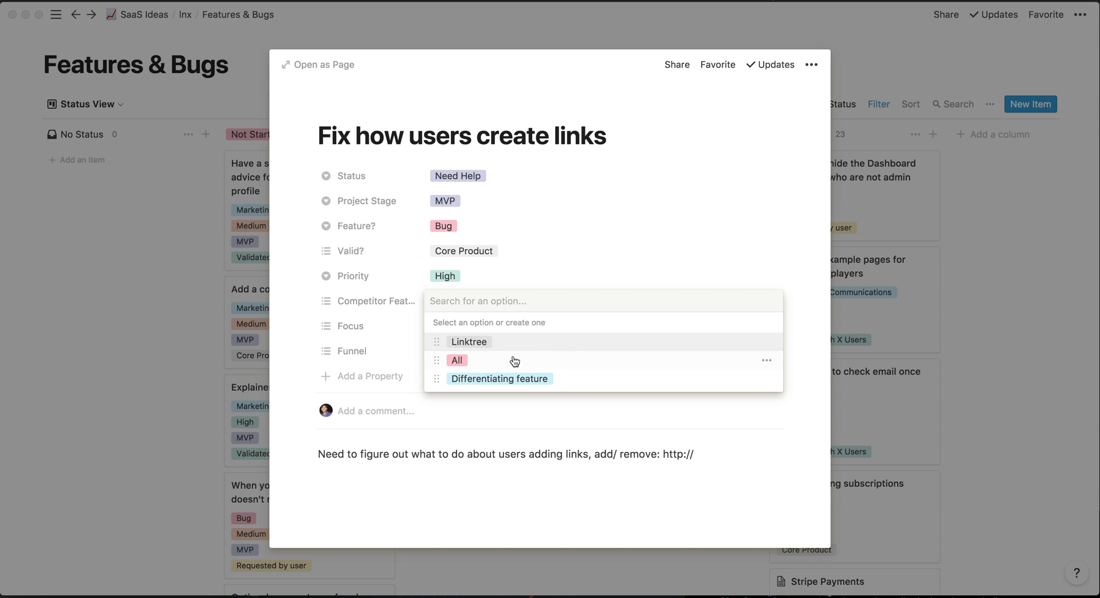
- Leave Competitor Features and Funnel empty, keep Core Product Value focus, and close the card
click(499, 411)
click(479, 326)
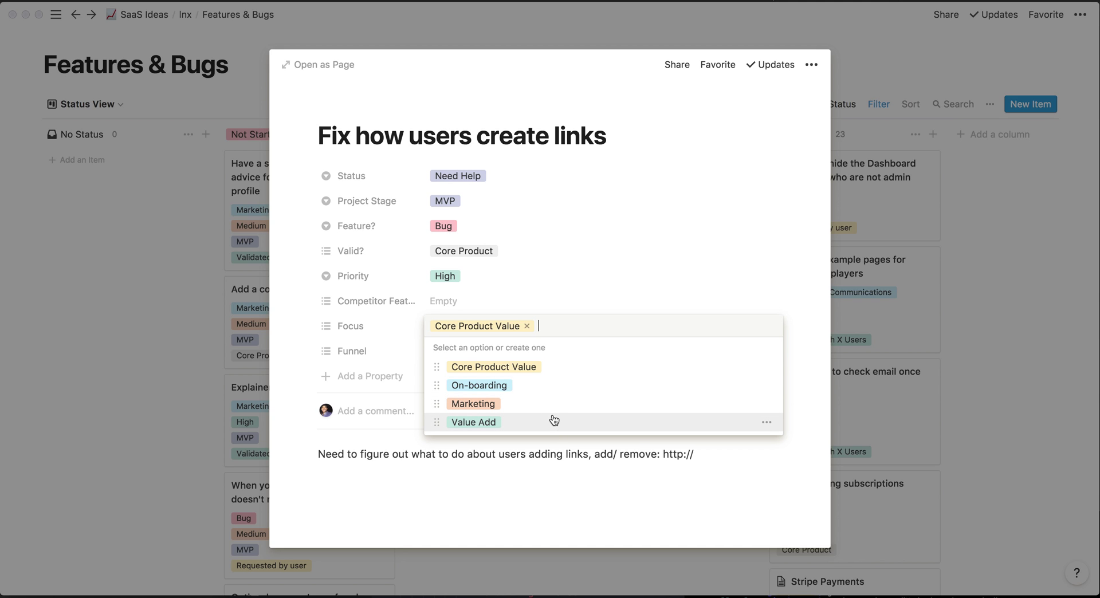
click(541, 473)
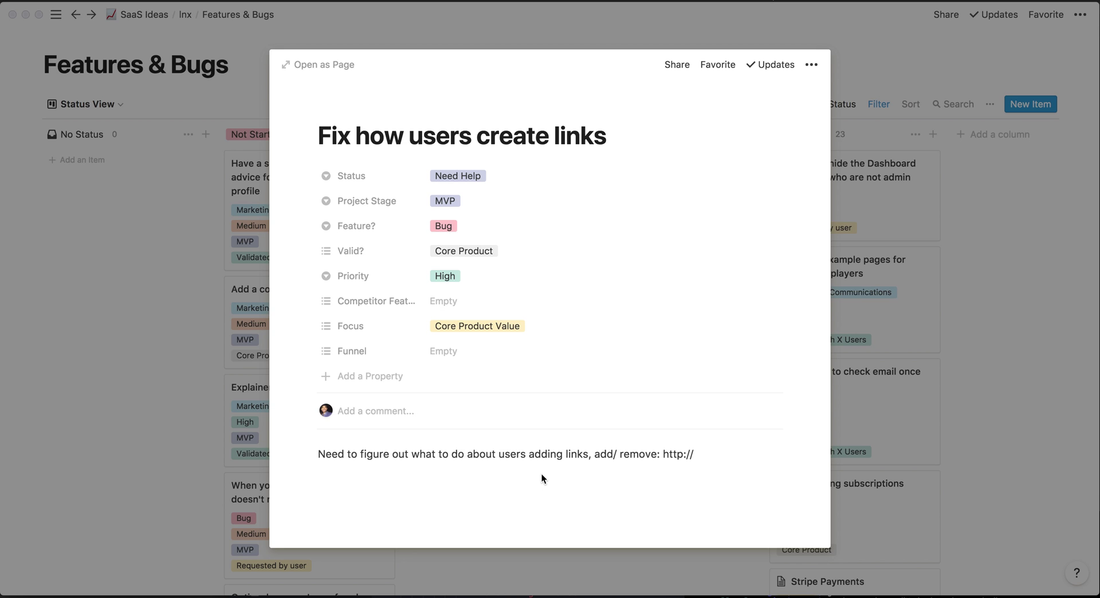
click(451, 352)
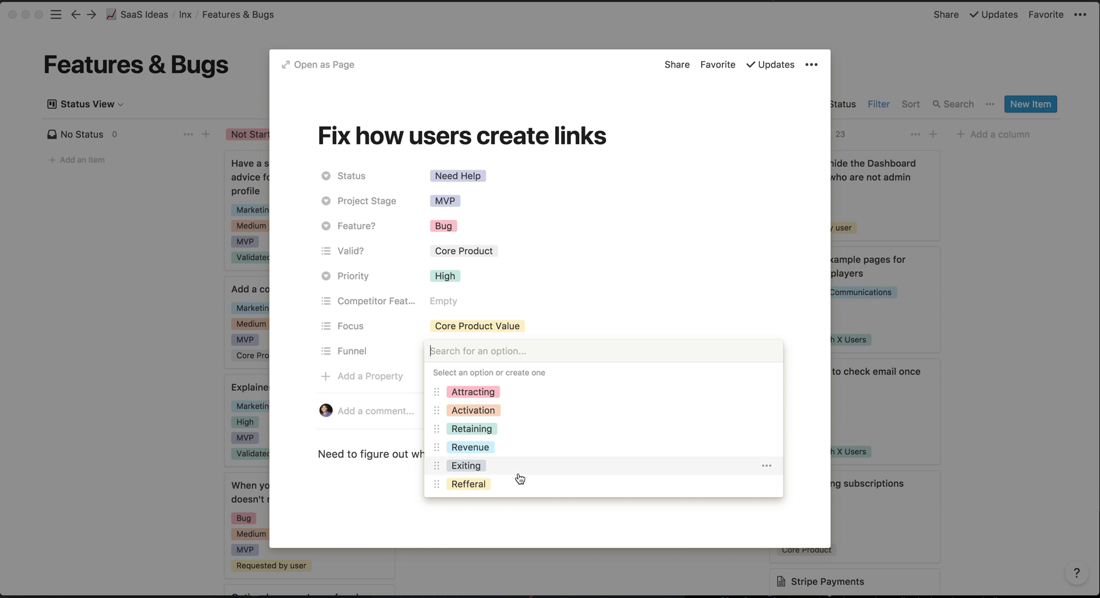
click(509, 511)
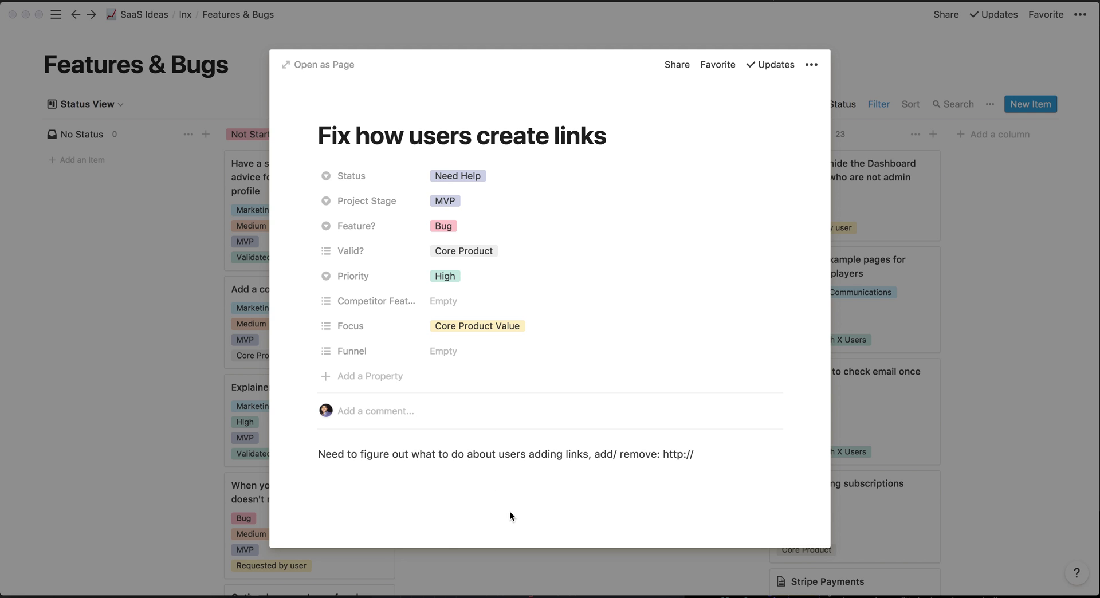
click(984, 313)
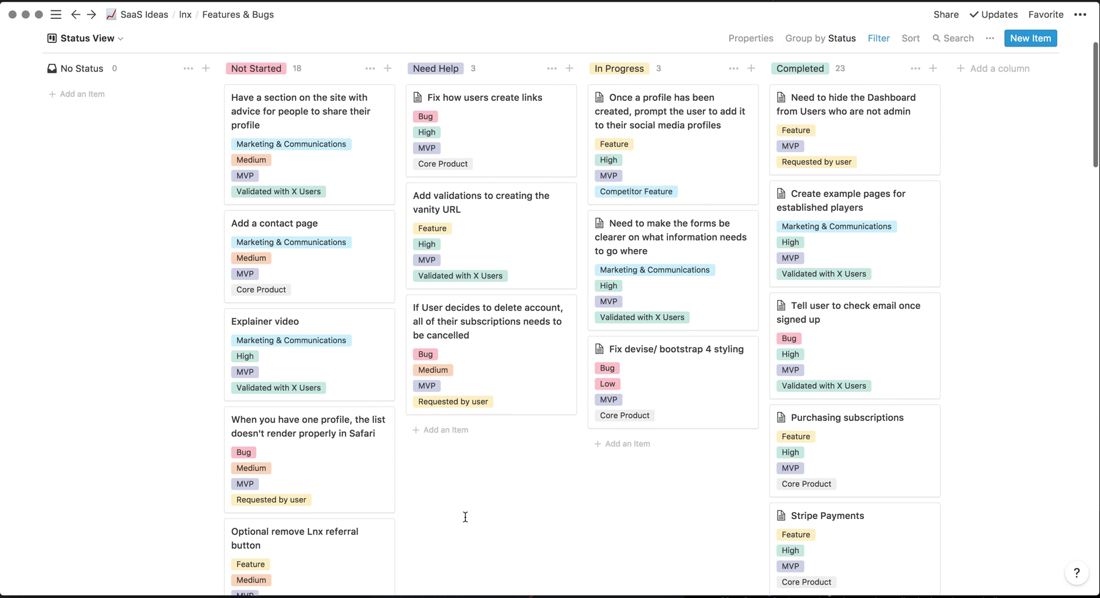
scroll(465, 516, down, 1)
- Add a card under Need Help and title it 'New feature'
click(452, 415)
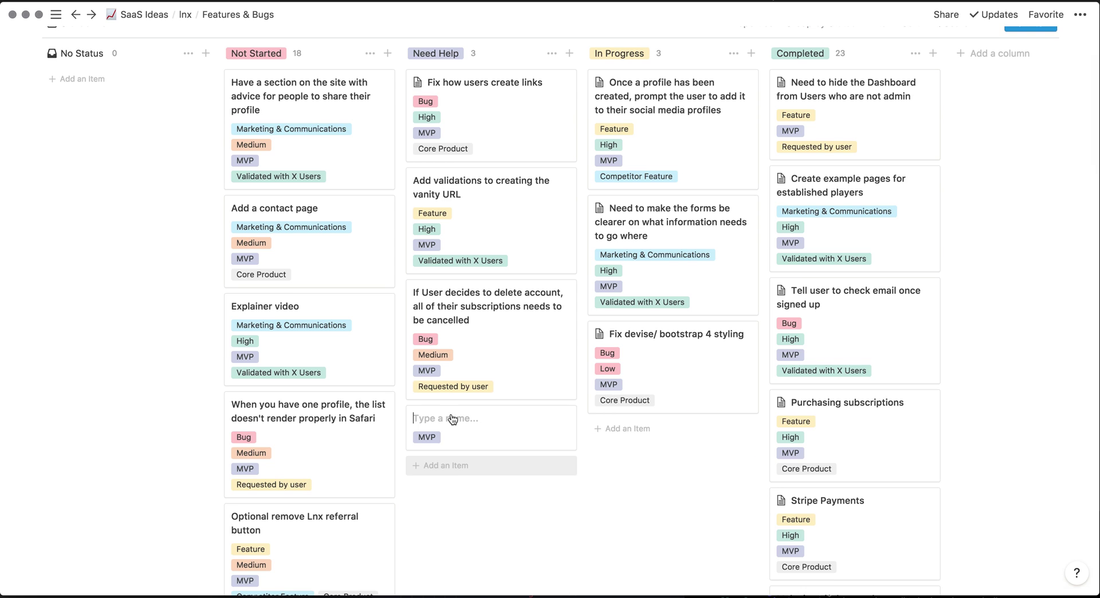
click(472, 438)
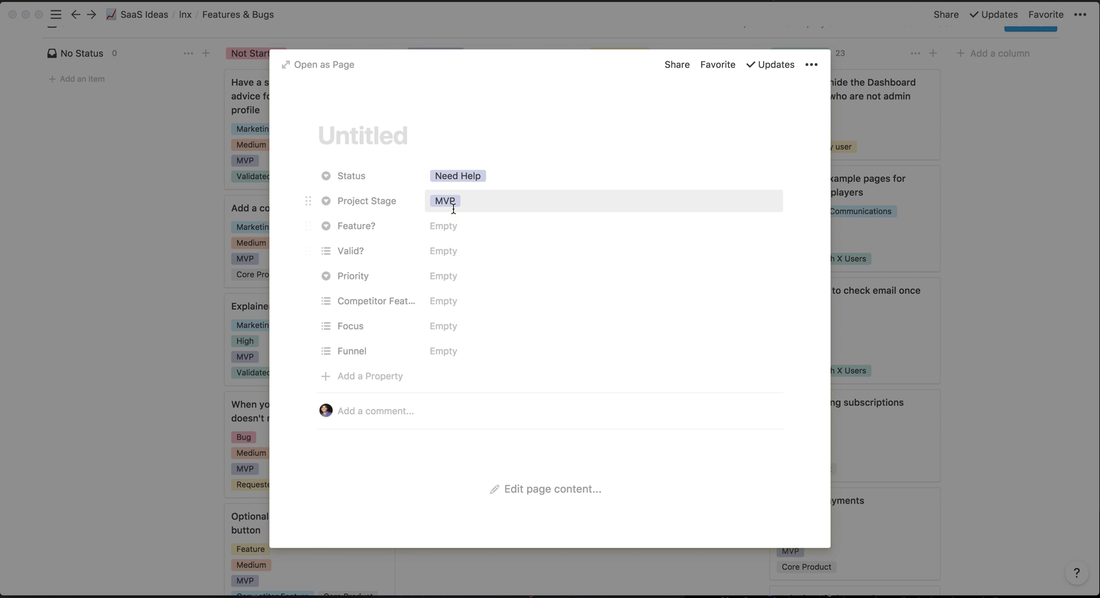
text(New f)
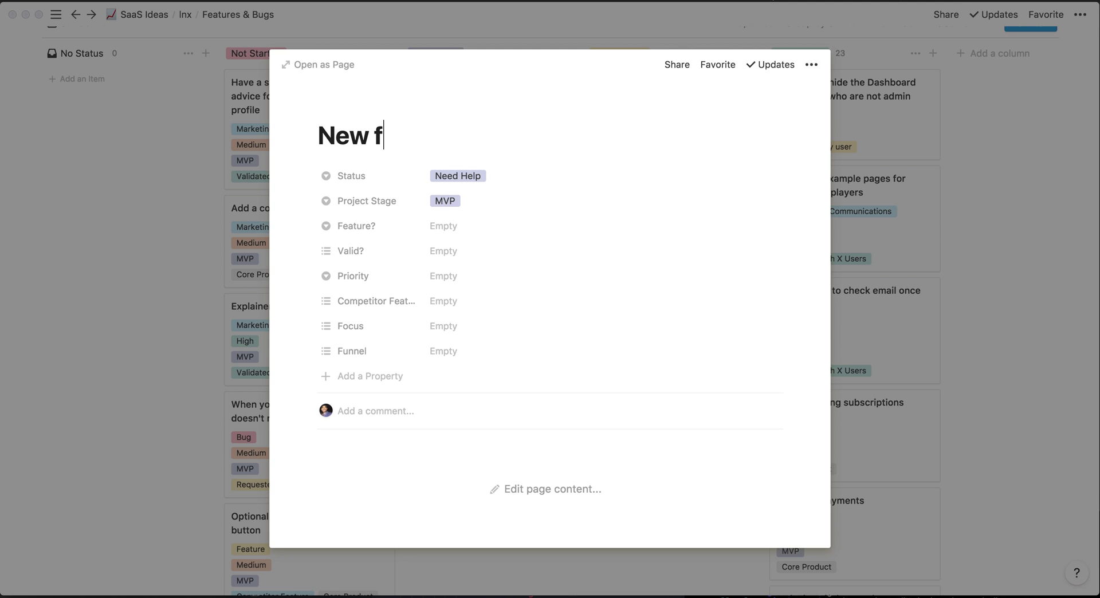
text(eature)
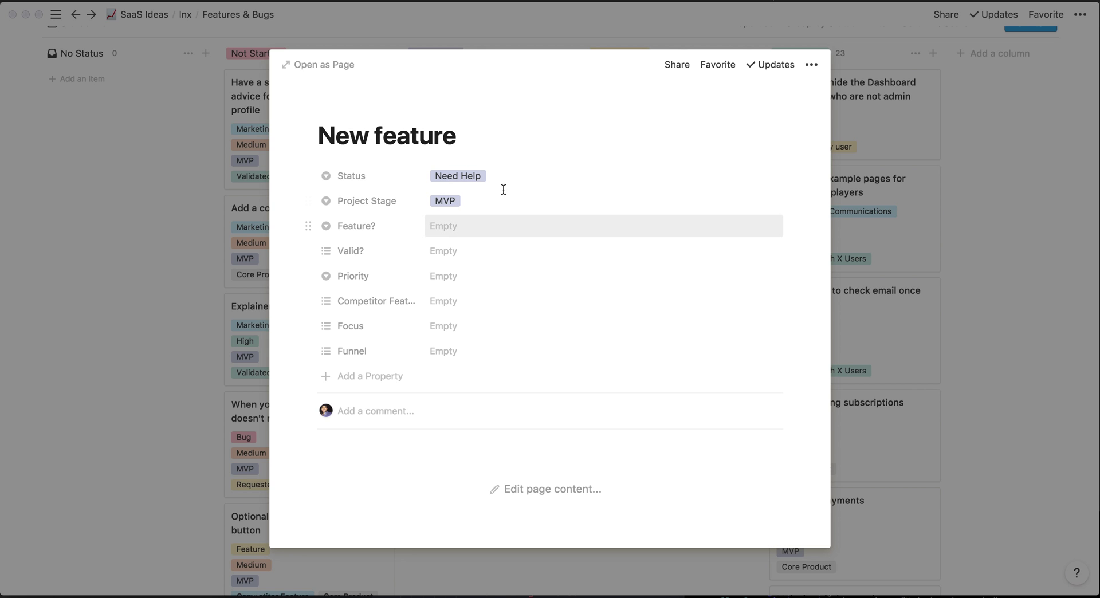
- Set status Not Started, stage MVP, type Feature, and validation Requested by user
click(476, 179)
click(476, 216)
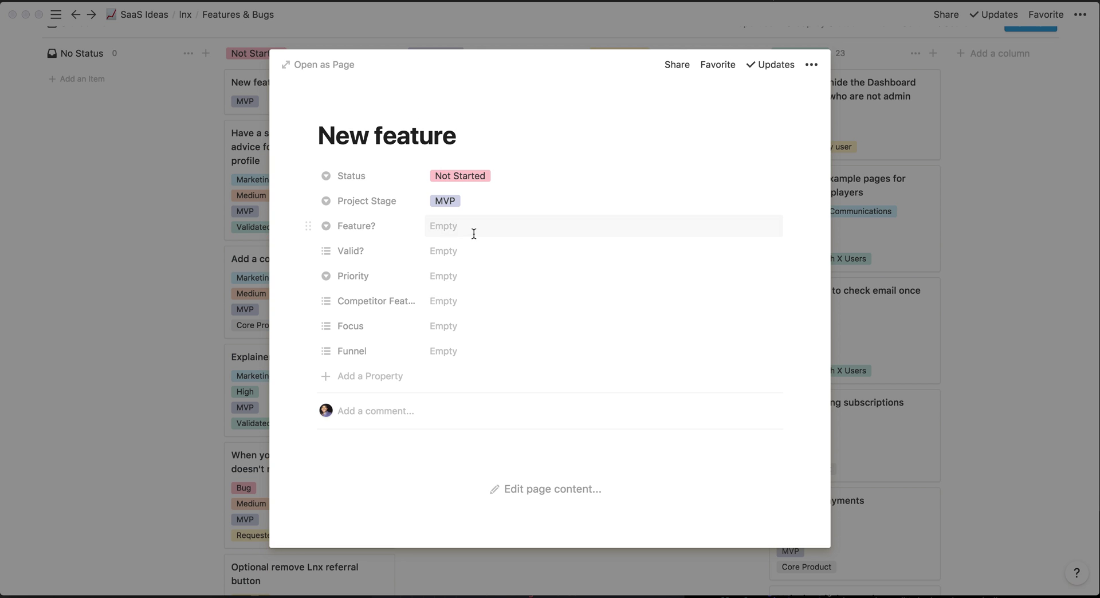
click(452, 203)
click(467, 259)
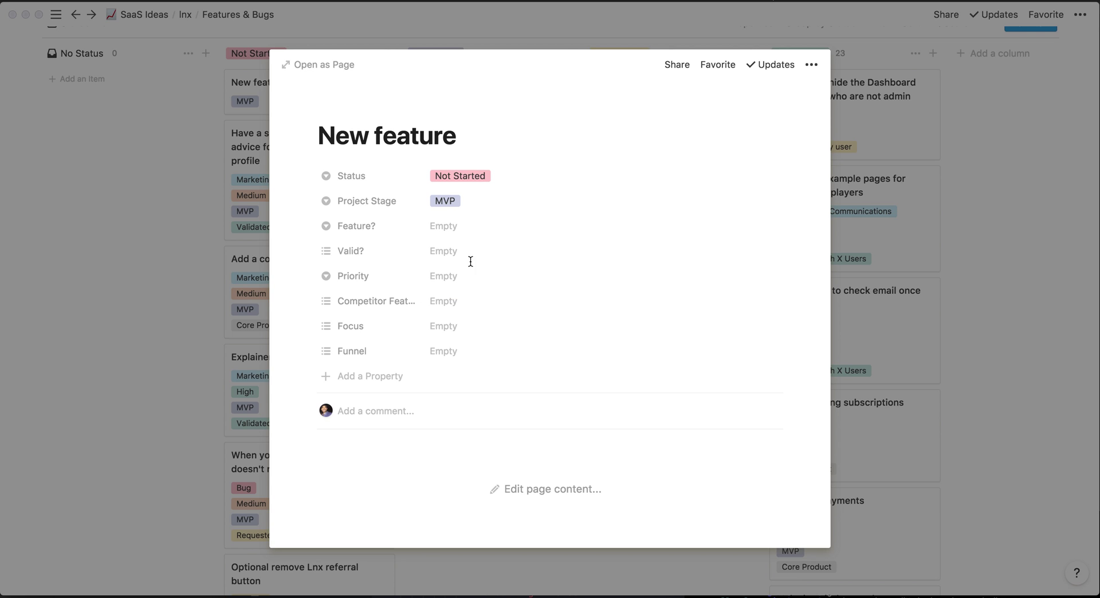
click(451, 229)
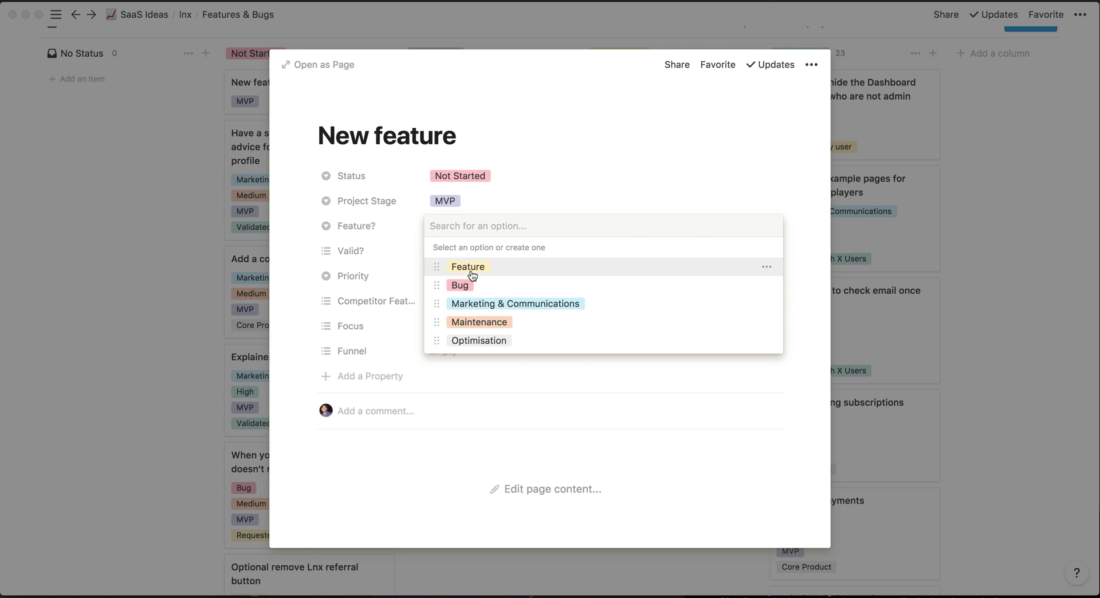
click(465, 266)
click(452, 250)
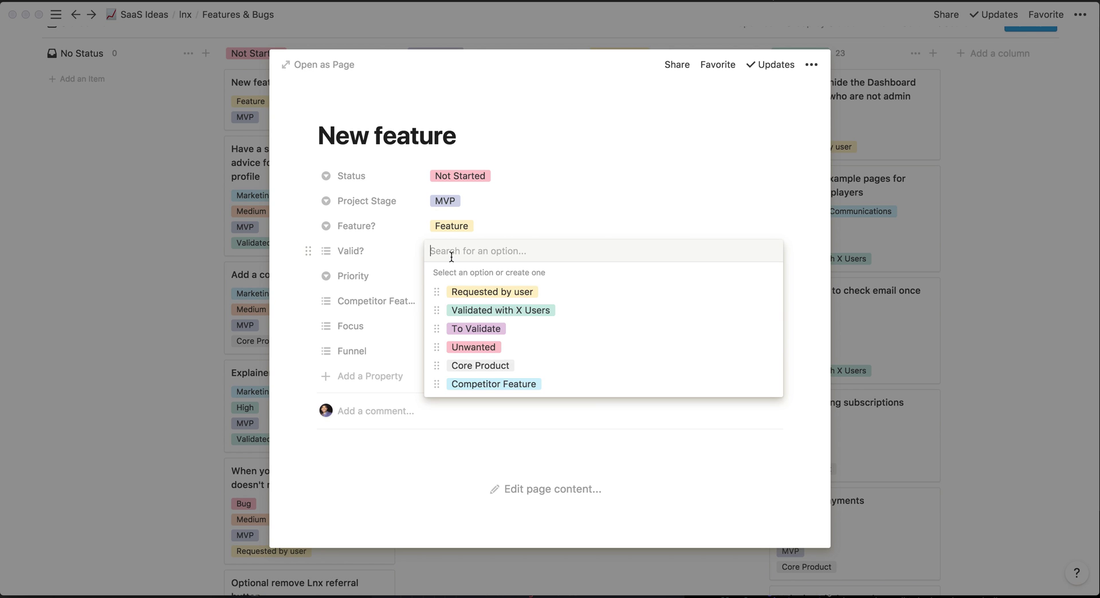
click(502, 293)
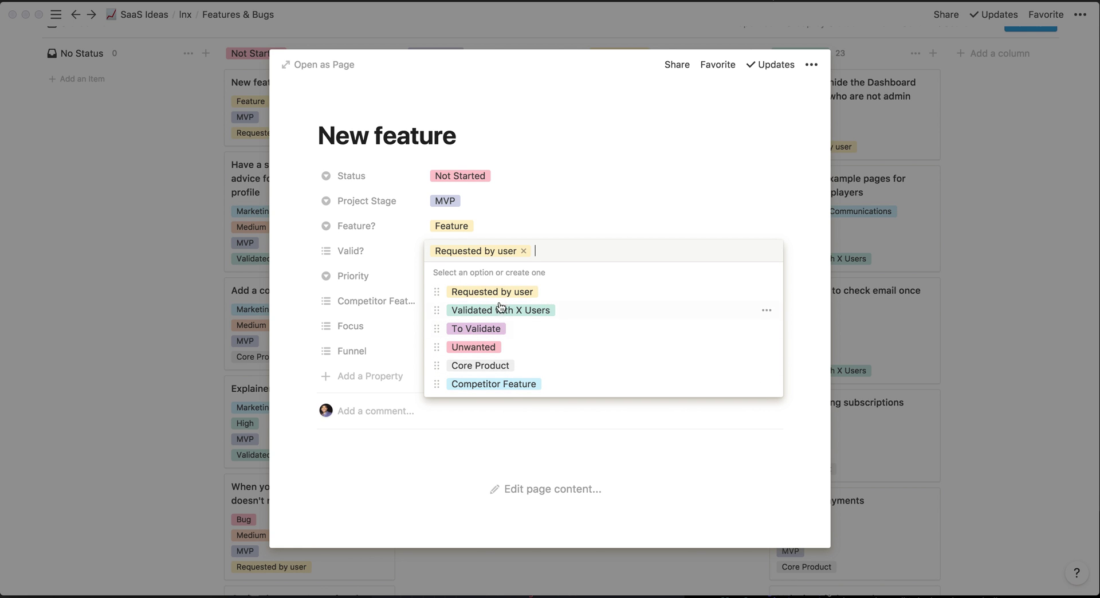
- Give New feature Low priority and All for Competitor Features
click(493, 447)
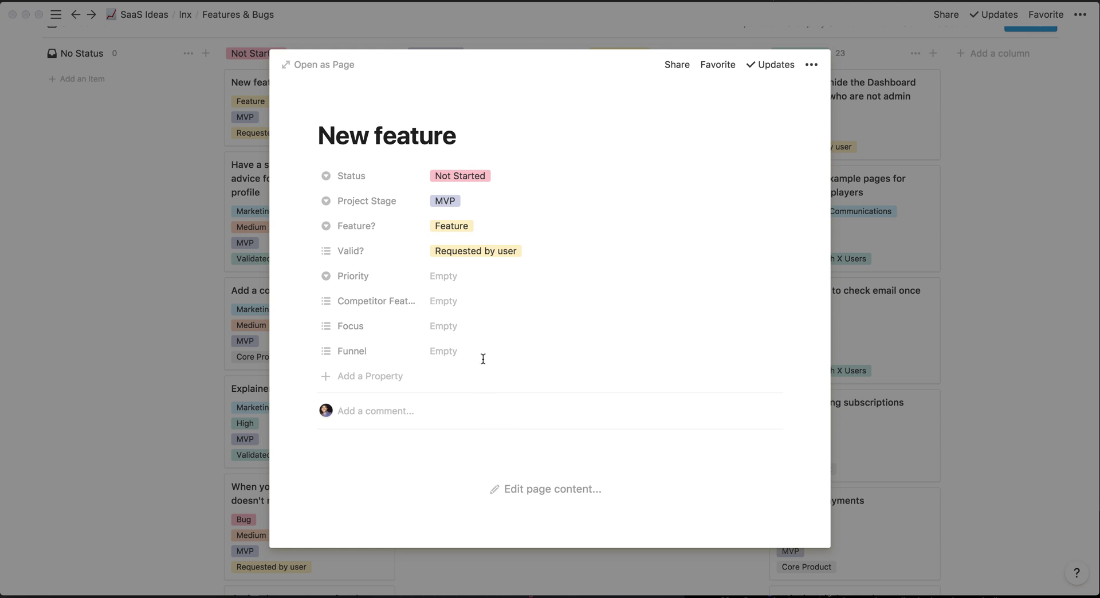
click(463, 276)
click(460, 317)
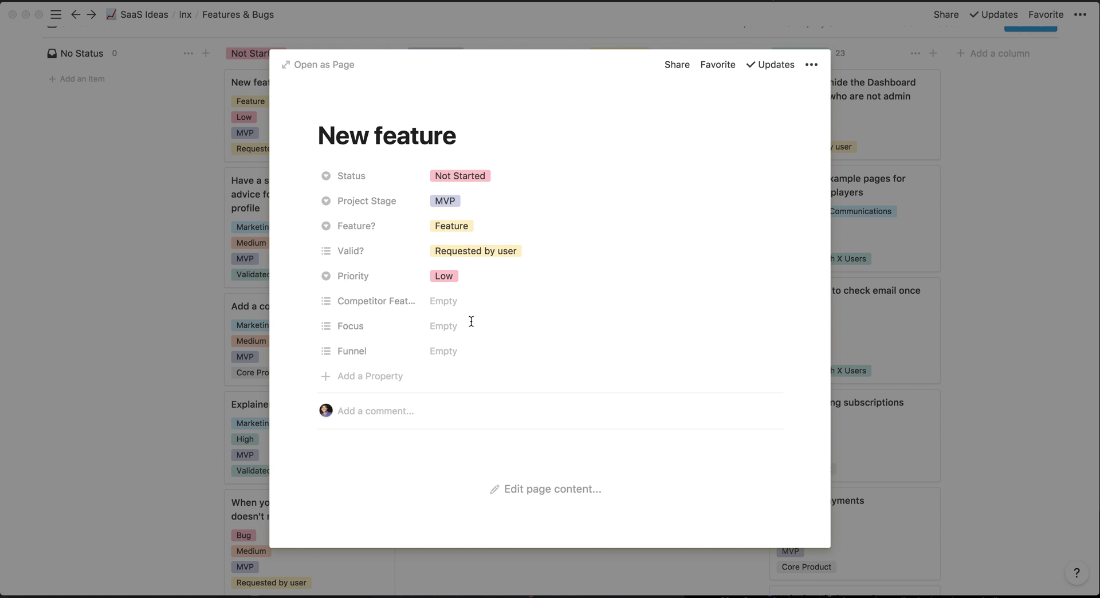
click(460, 306)
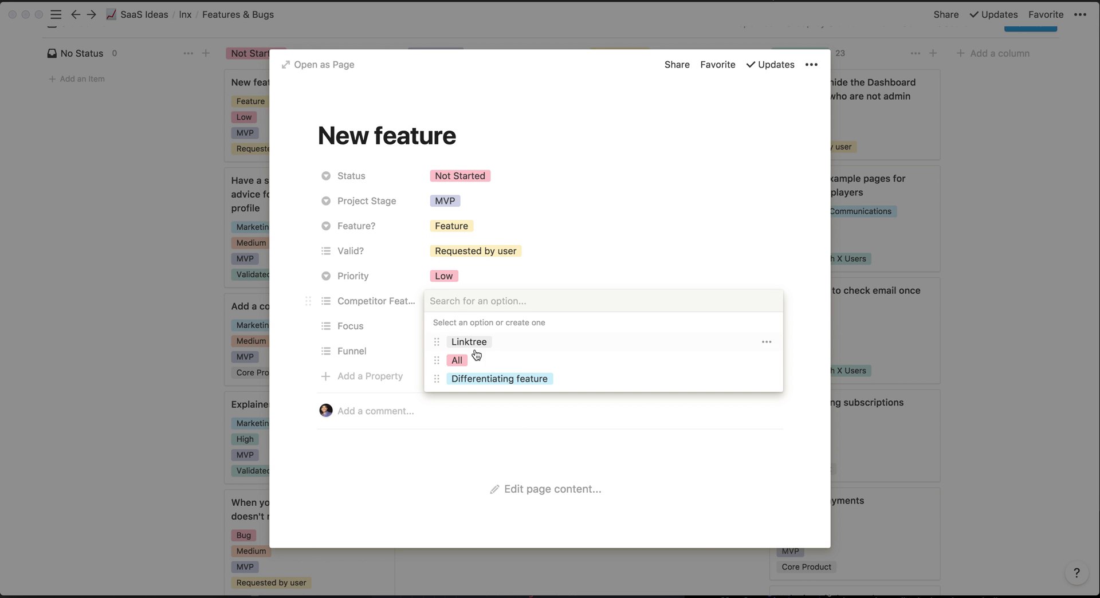
click(477, 371)
click(464, 450)
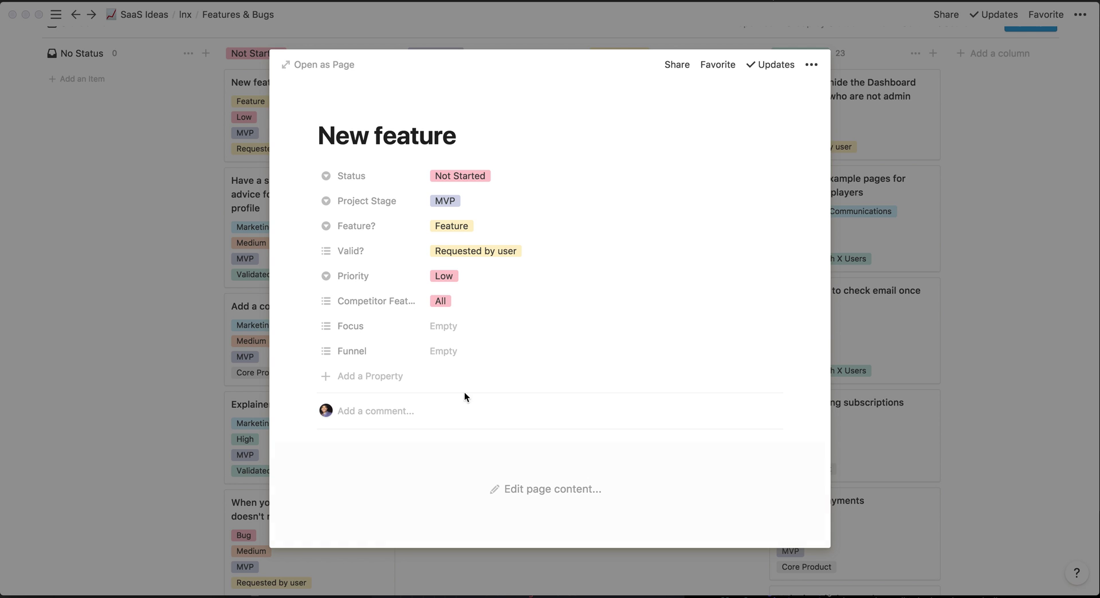
- Set focus to Core Product Value and begin the note 'Needs to look great.'
click(457, 325)
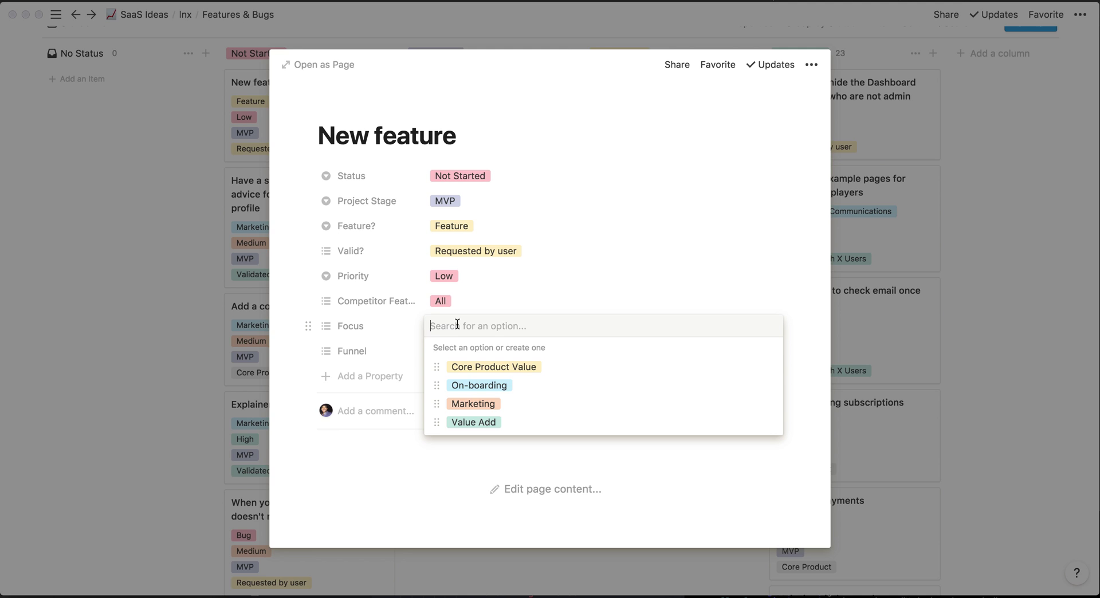
click(480, 367)
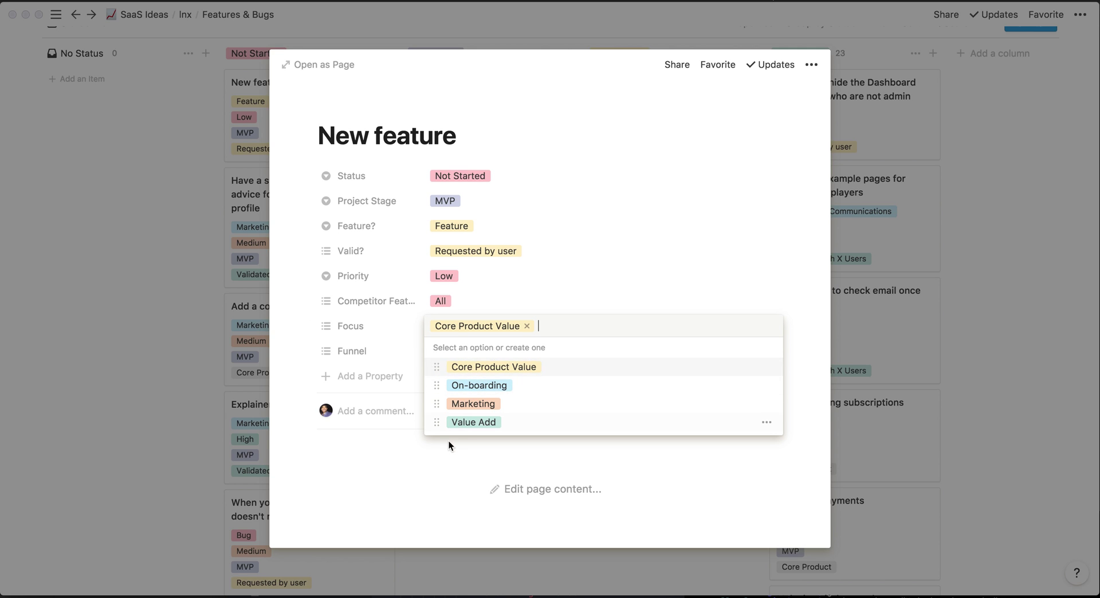
click(445, 454)
click(441, 489)
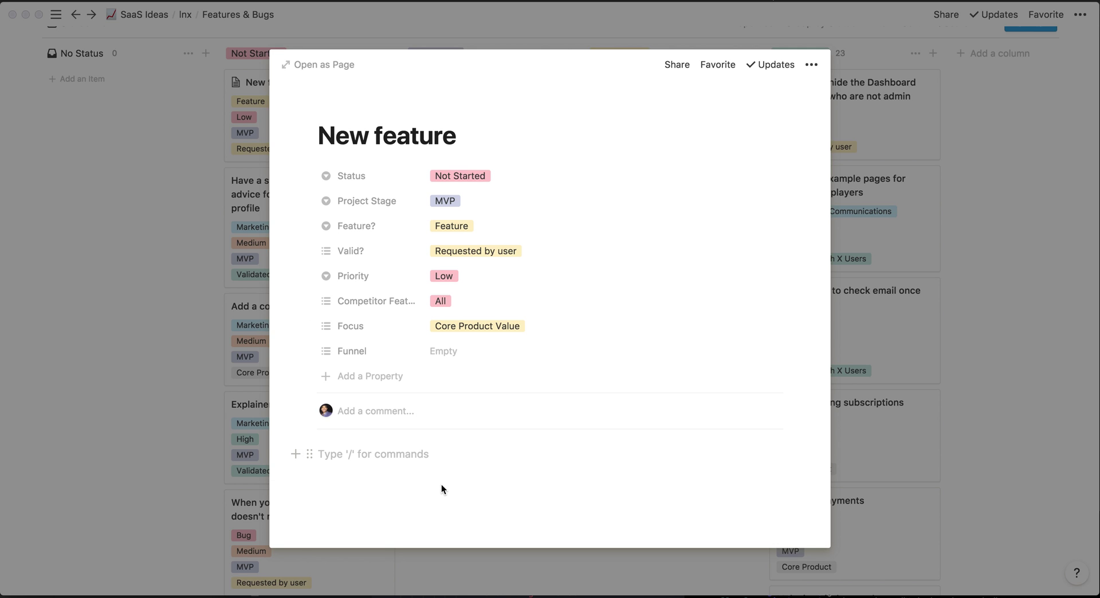
text(Needs to look great.)
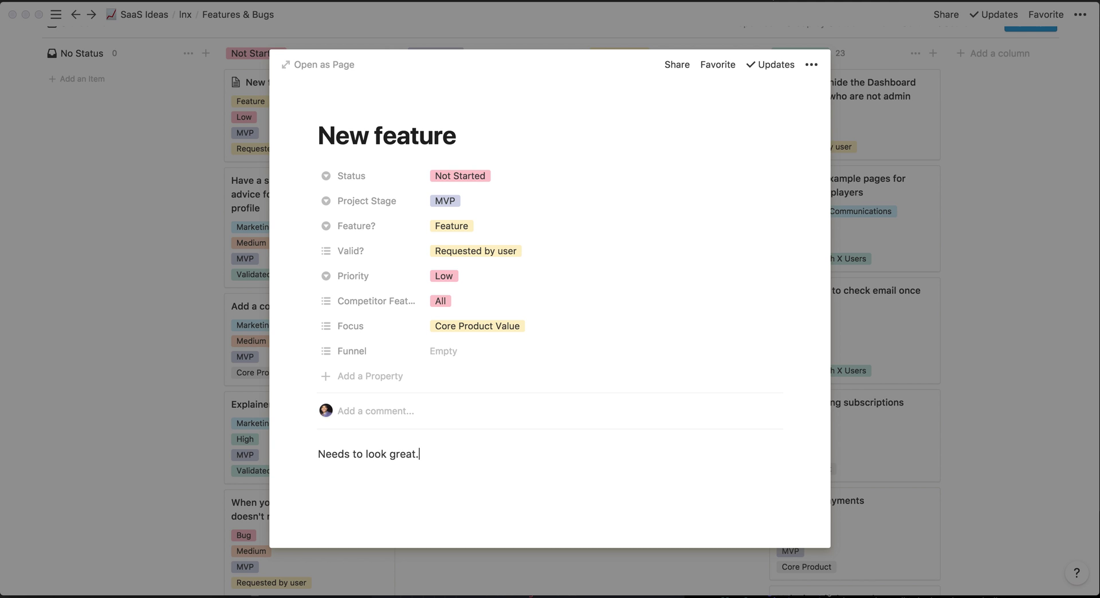
click(177, 393)
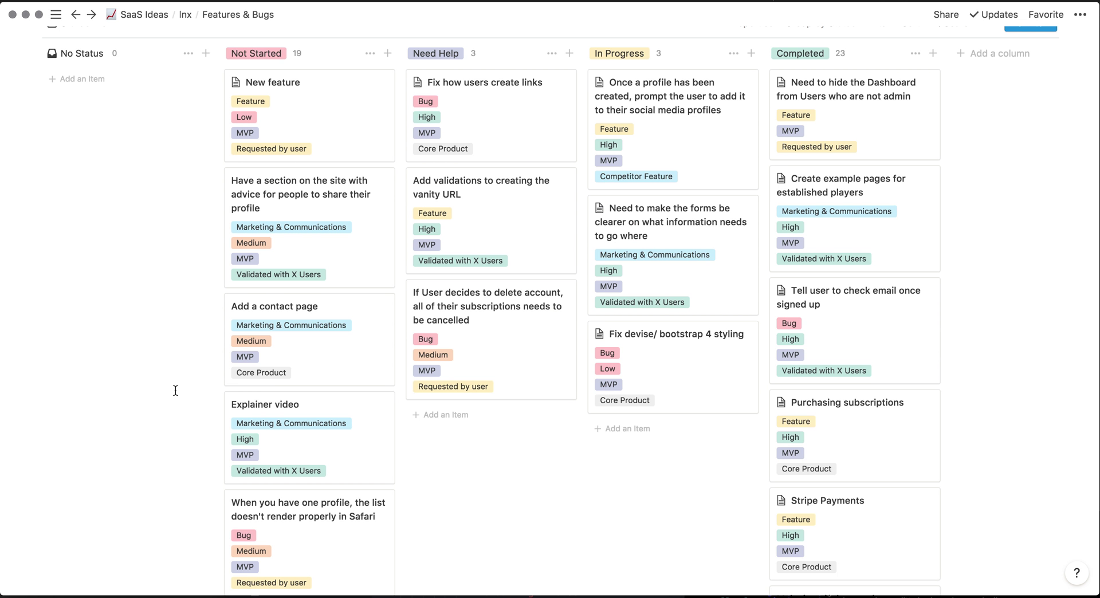
scroll(174, 387, up, 3)
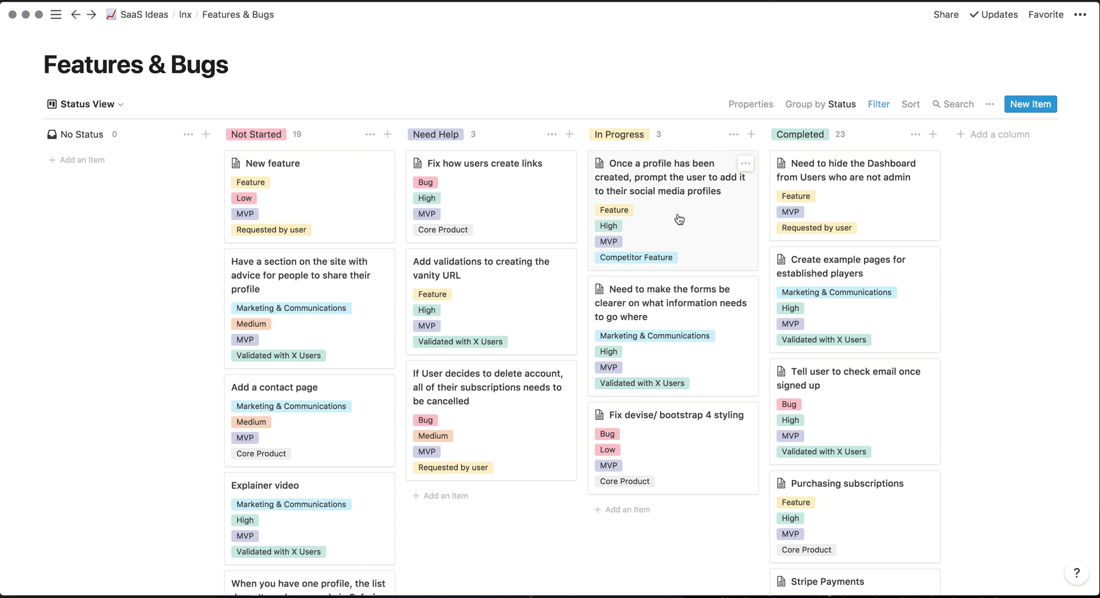
mouse_move(667, 216)
mouse_down()
mouse_move(881, 196)
mouse_move(653, 228)
mouse_up()
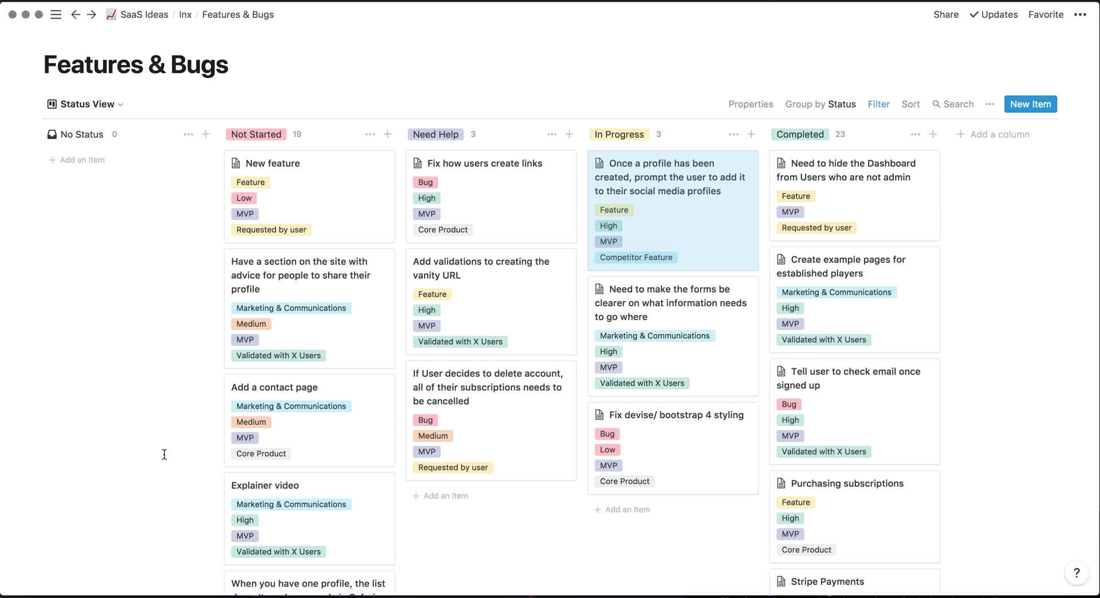
scroll(165, 454, down, 6)
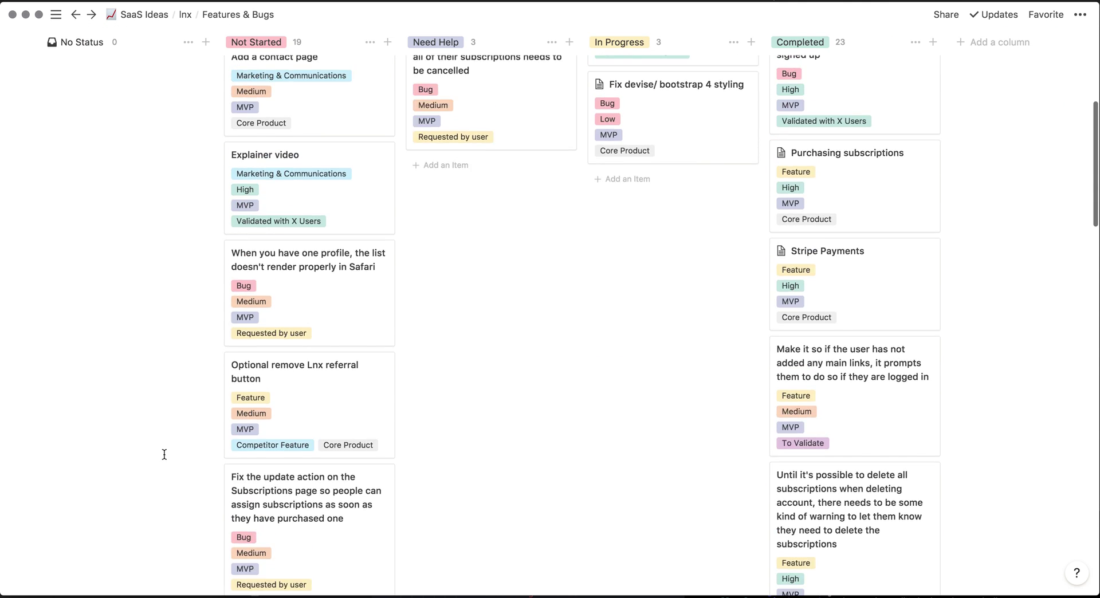
scroll(164, 454, up, 6)
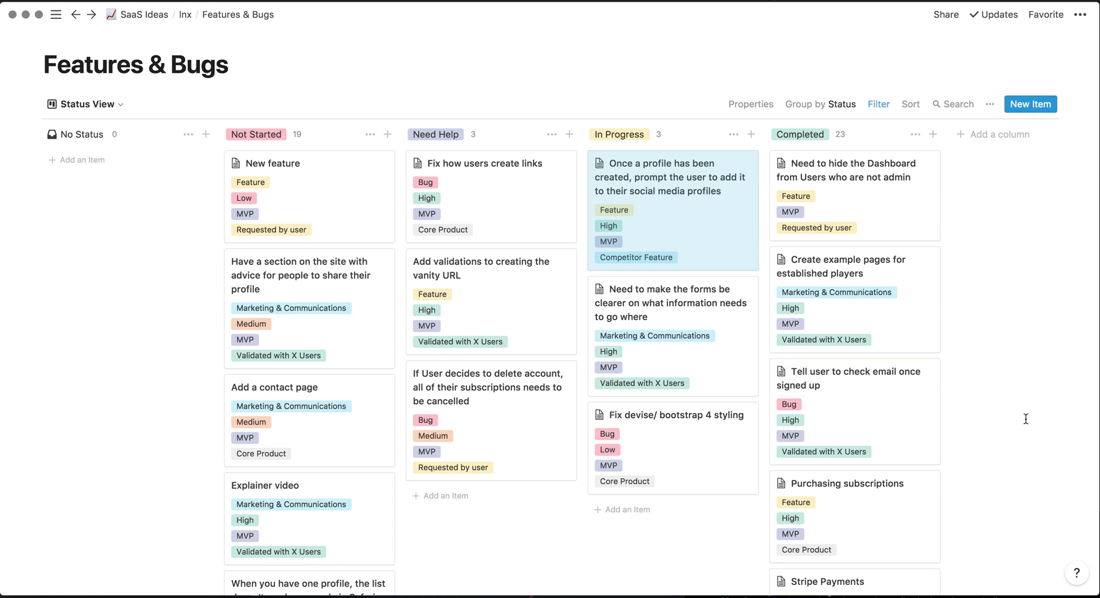